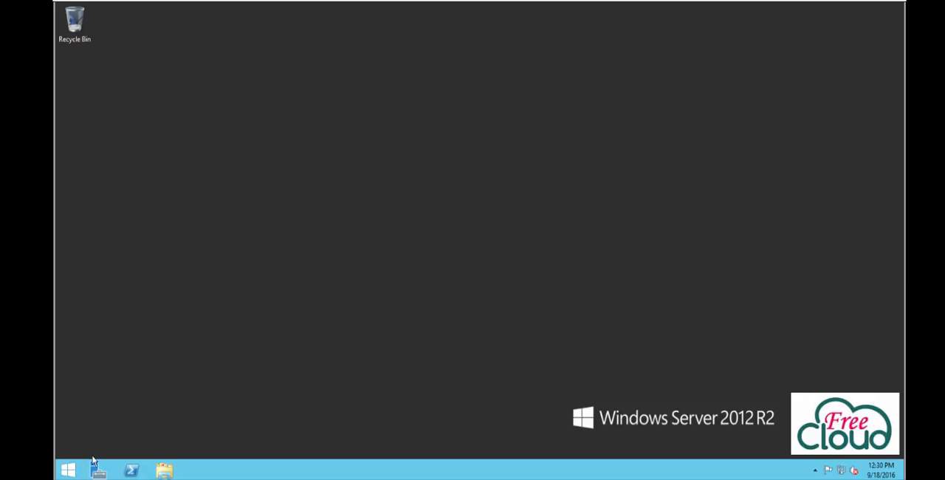
Step: Try to start the Active Directory Domain Services wizard by running dcpromo
click(68, 471)
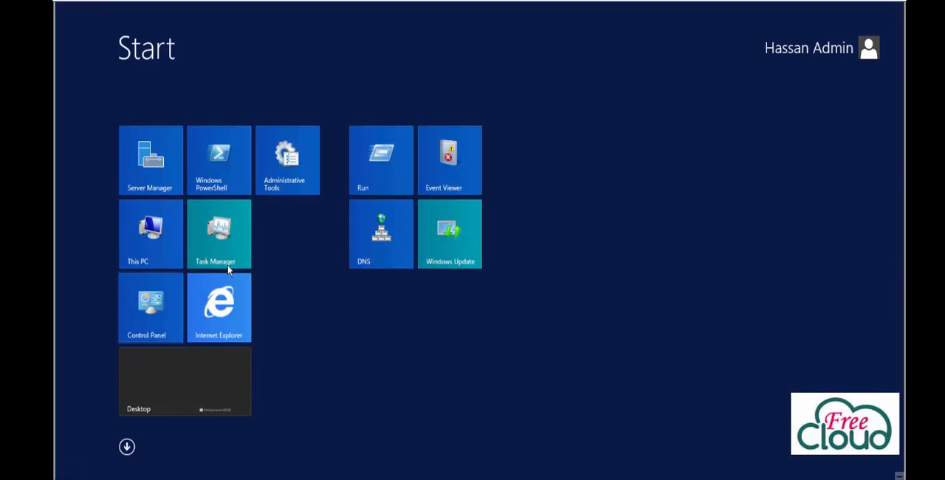
click(369, 158)
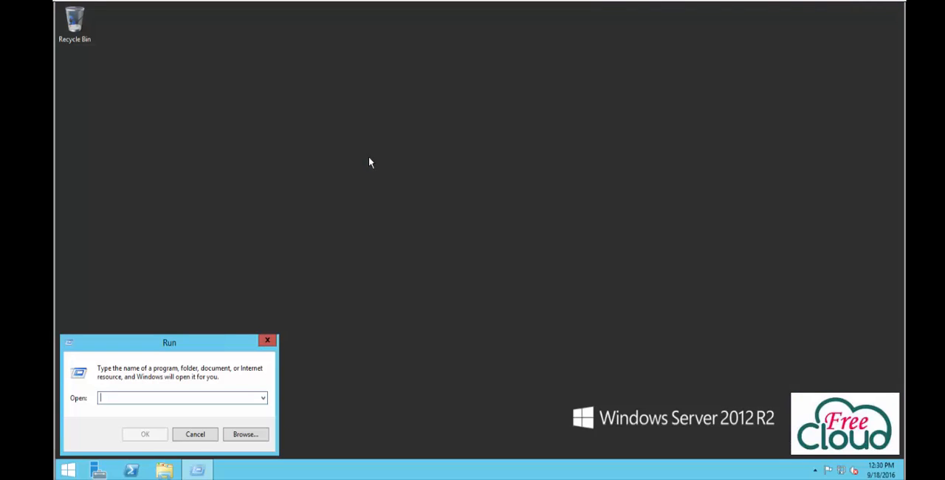
text(dcpromo)
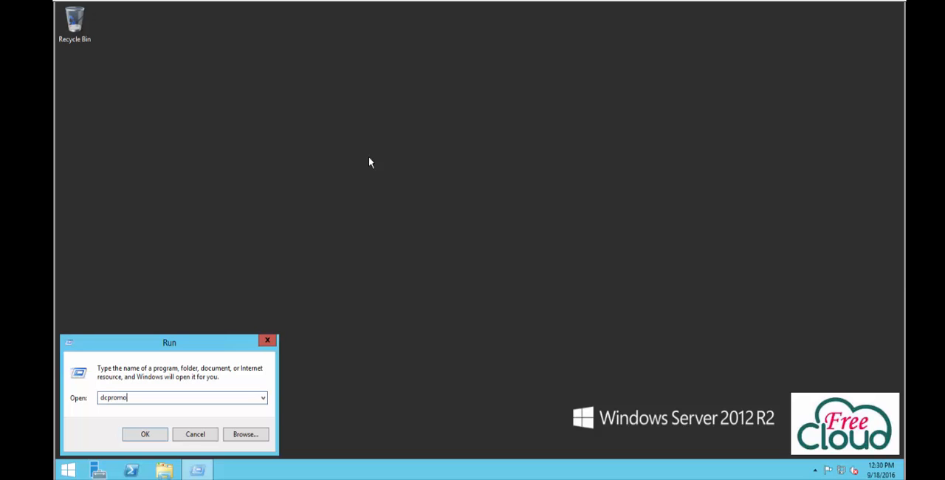
click(144, 435)
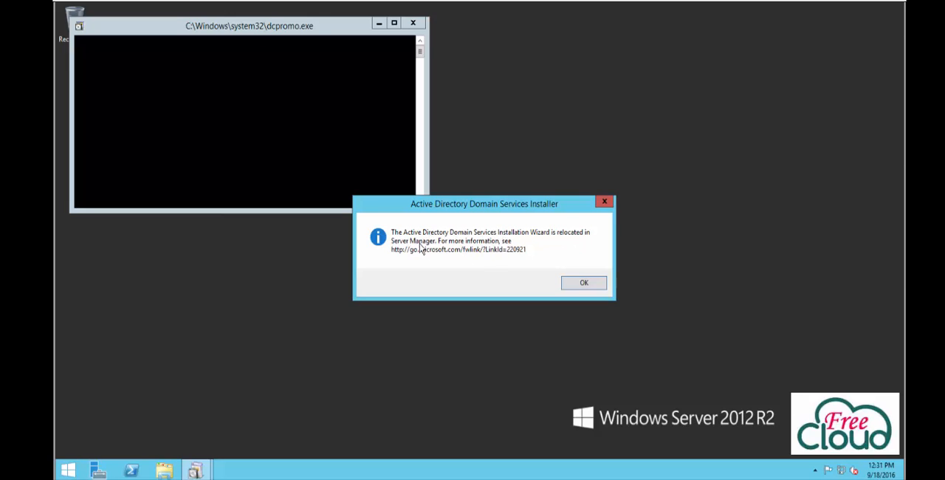
click(582, 286)
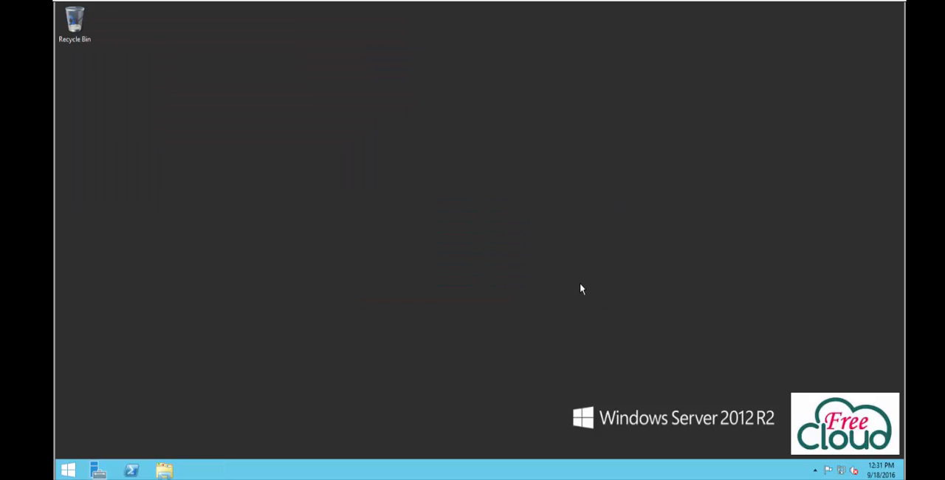
Step: Open Server Manager and start removing roles and features from the server Dclab-01.lab.com
click(66, 470)
click(180, 182)
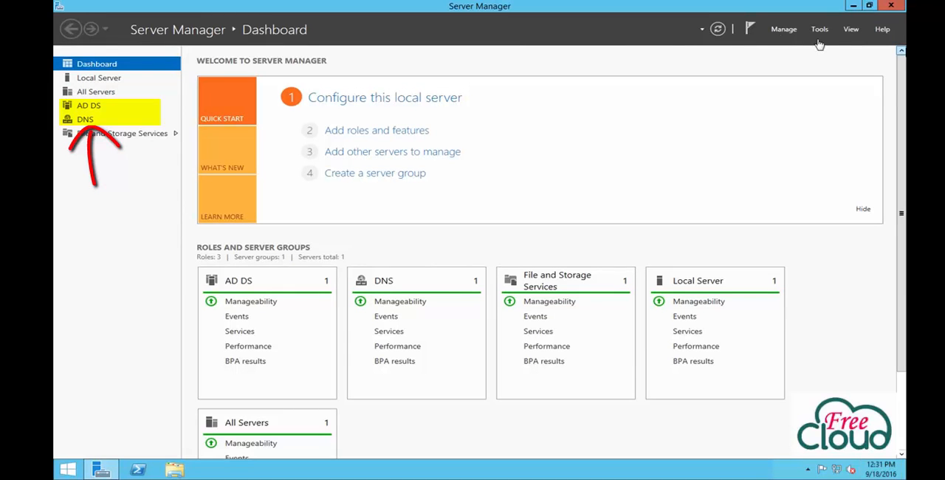
click(788, 31)
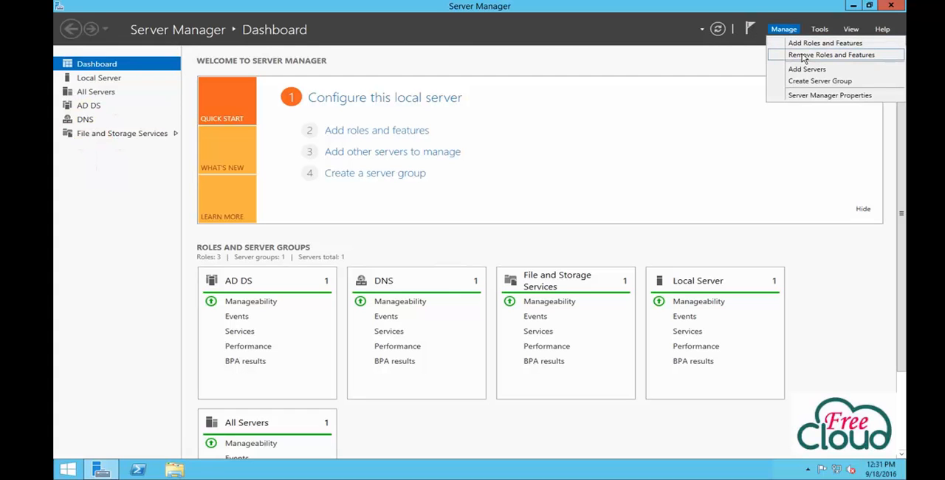
click(804, 56)
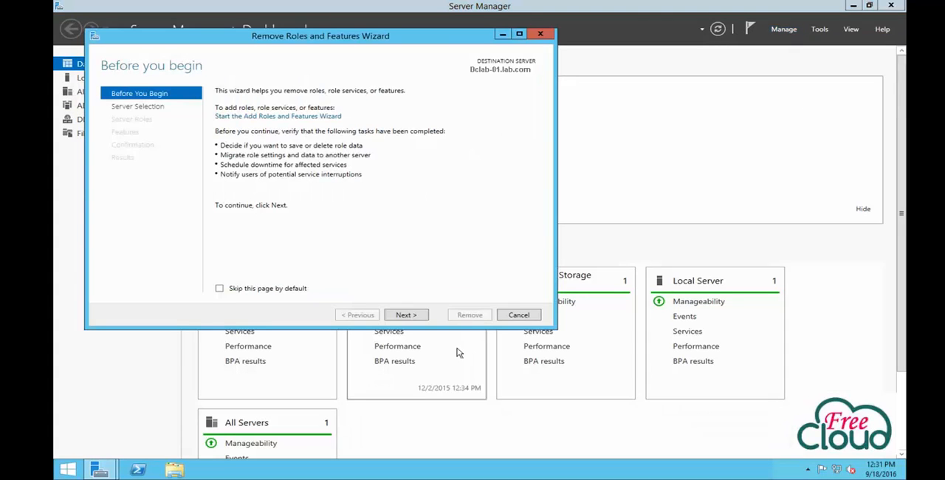
click(420, 316)
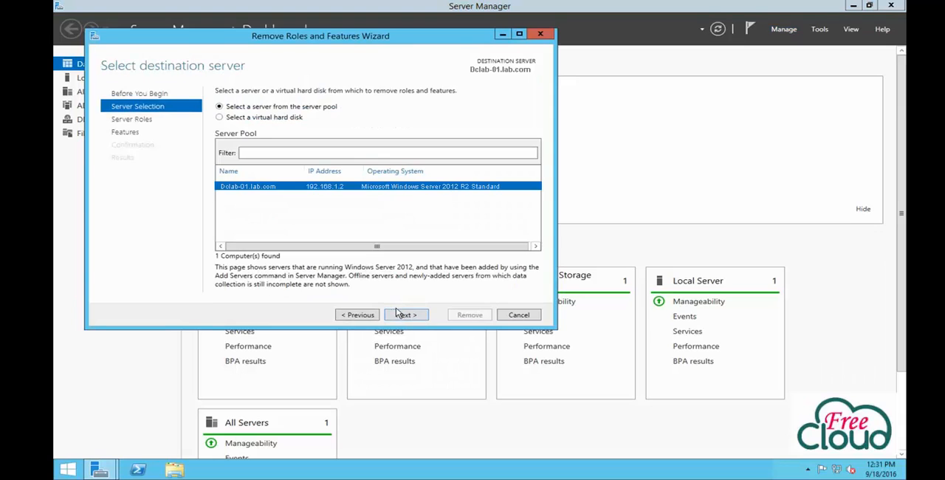
click(398, 311)
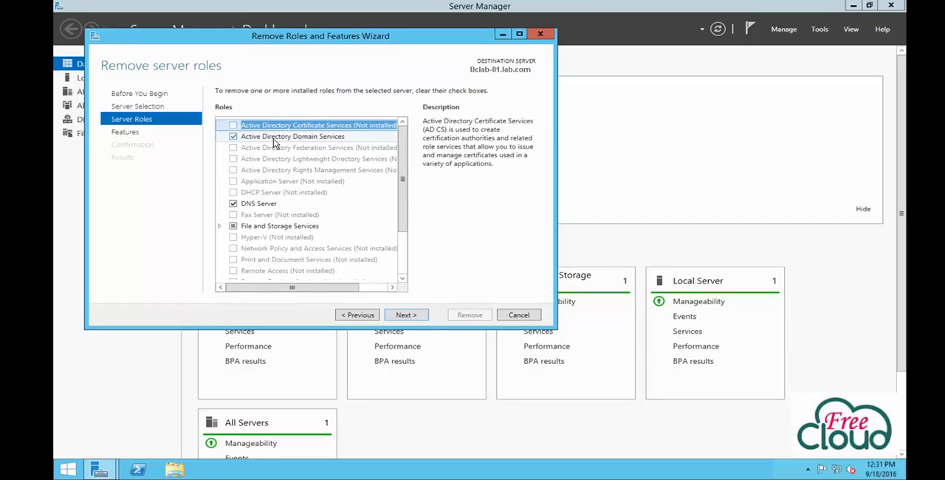
Step: Deselect Active Directory Domain Services with its management tools and start demoting this domain controller
click(241, 138)
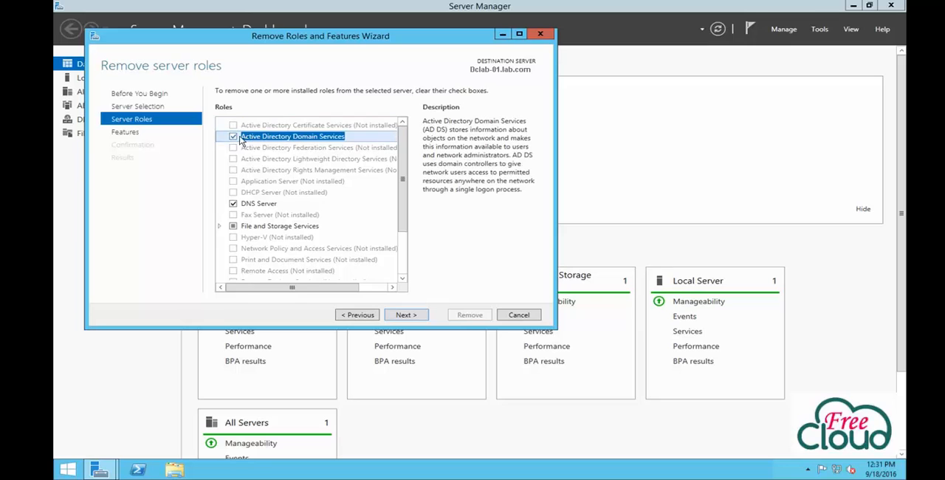
click(234, 137)
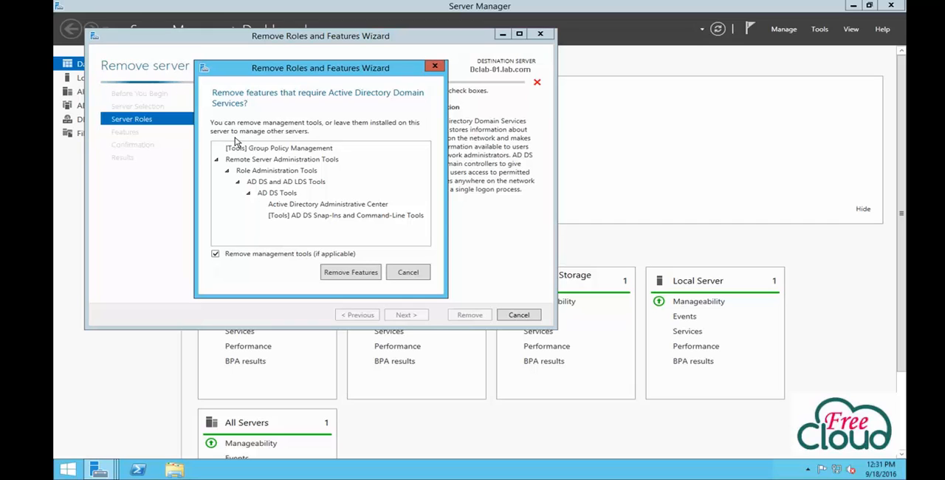
click(350, 273)
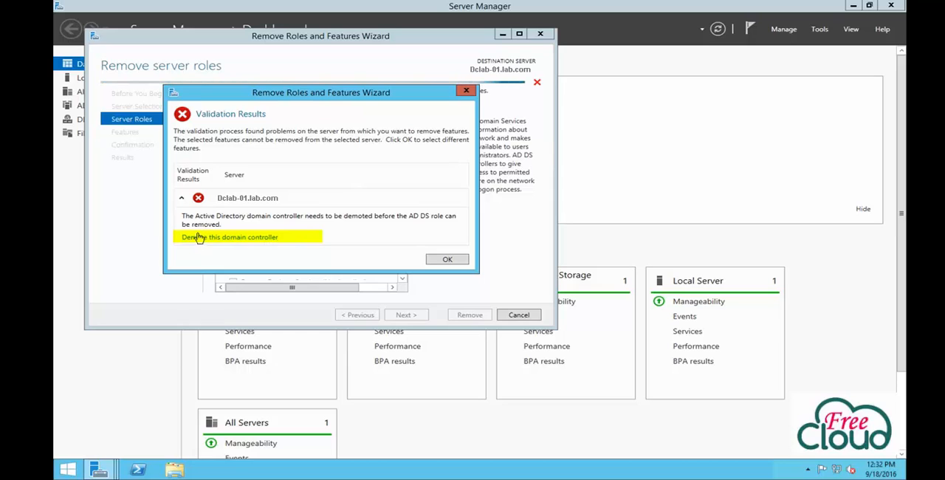
click(252, 237)
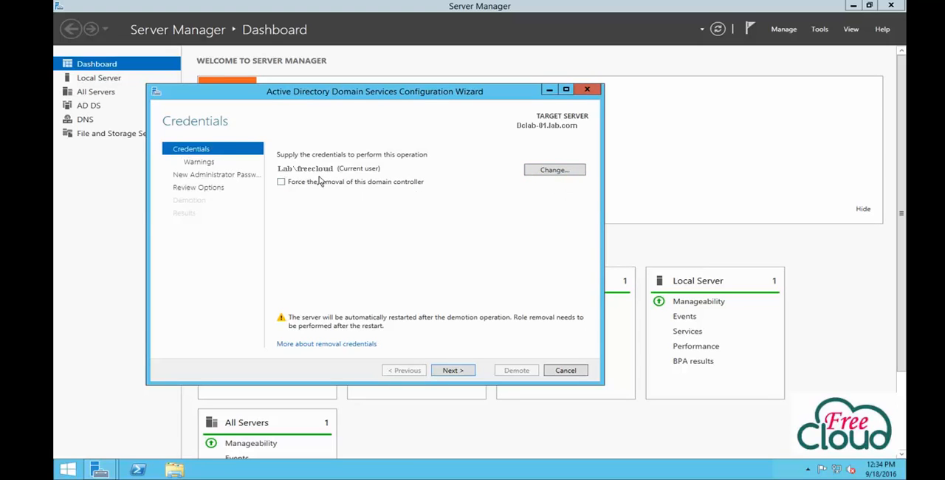
Step: Keep the current user's credentials for the demotion and agree to proceed with removal despite the hosted roles
click(451, 371)
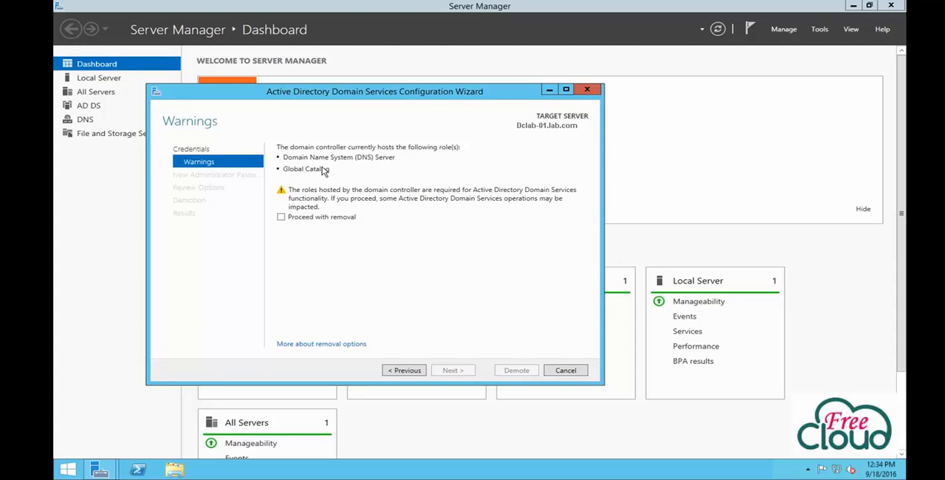
click(319, 217)
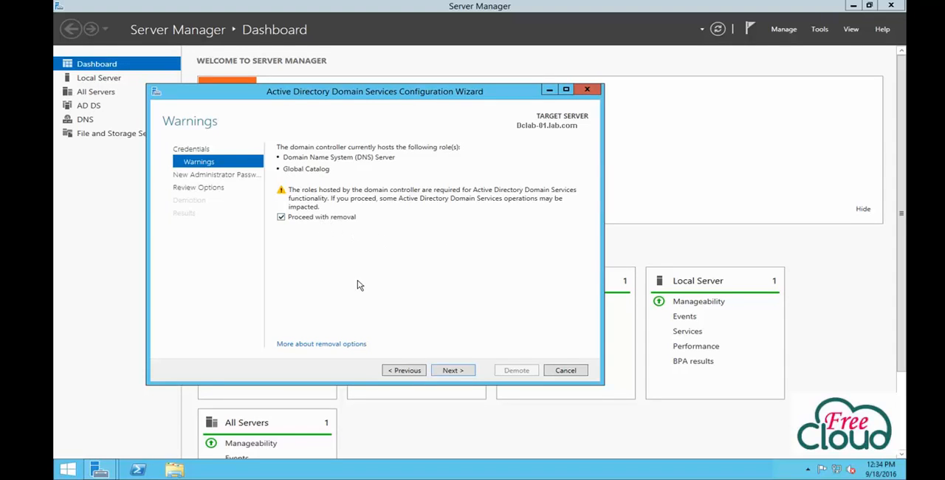
click(452, 371)
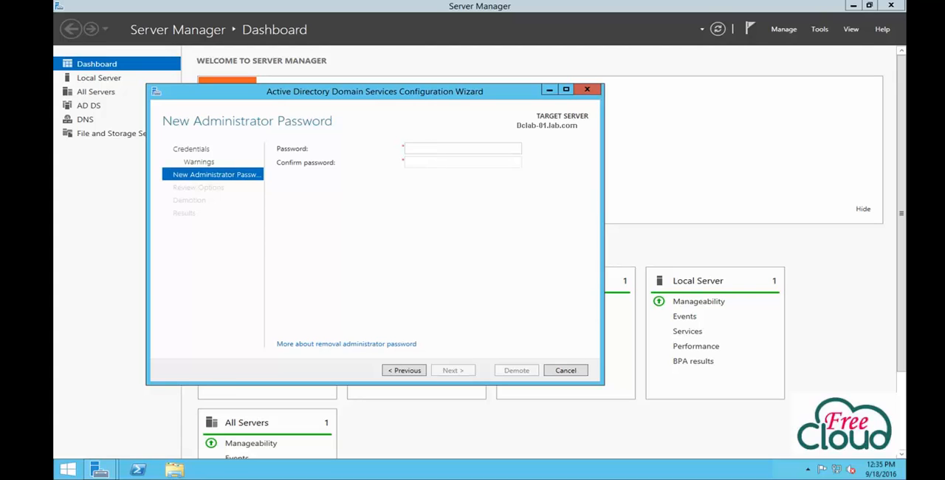
Step: Enter and confirm the new administrator password for the demoted server
key(Tab)
text(•••••••••••)
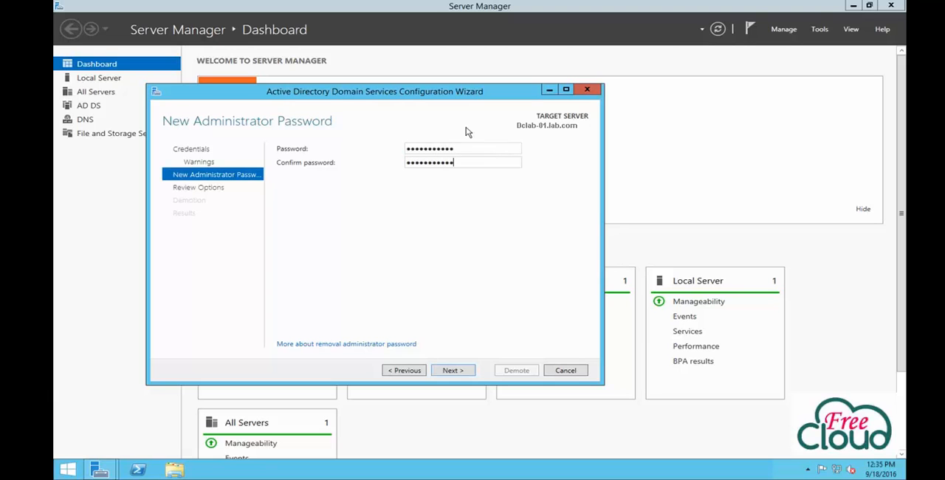
click(458, 372)
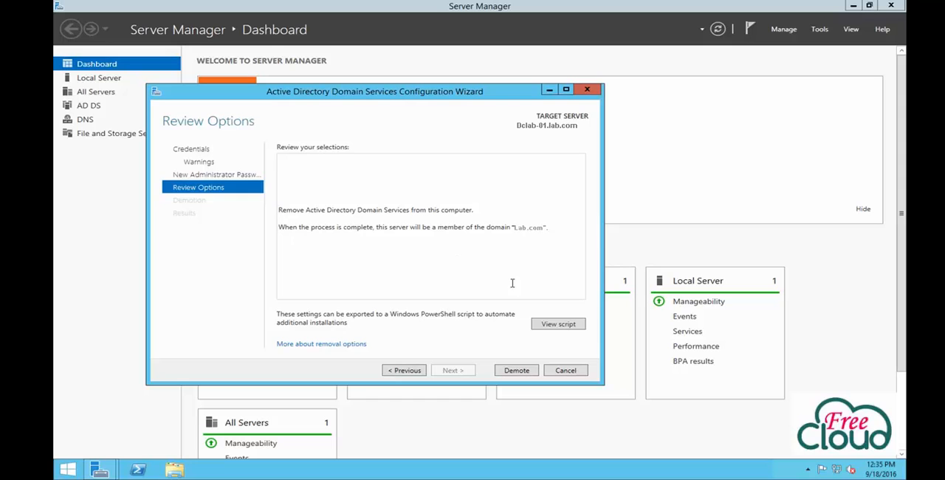
Step: Review the PowerShell script for the selected removal options and demote the domain controller
click(551, 324)
drag(318, 208, 138, 149)
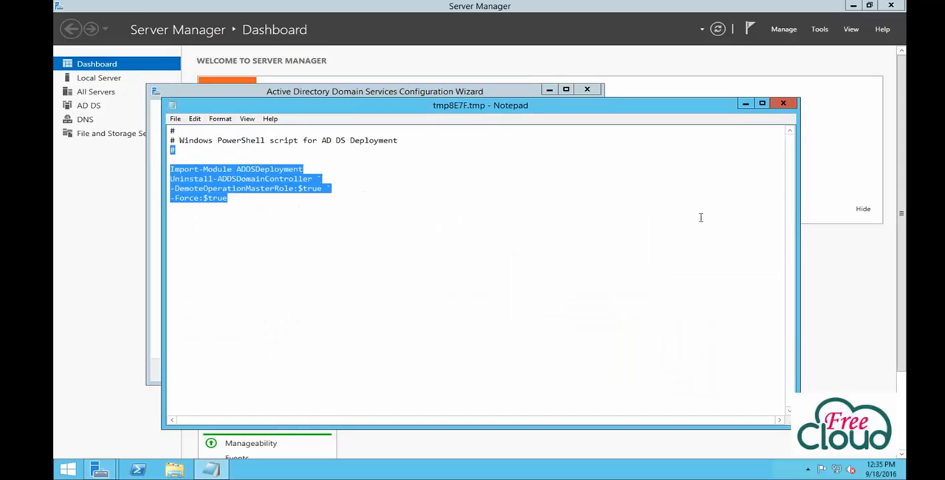
click(784, 105)
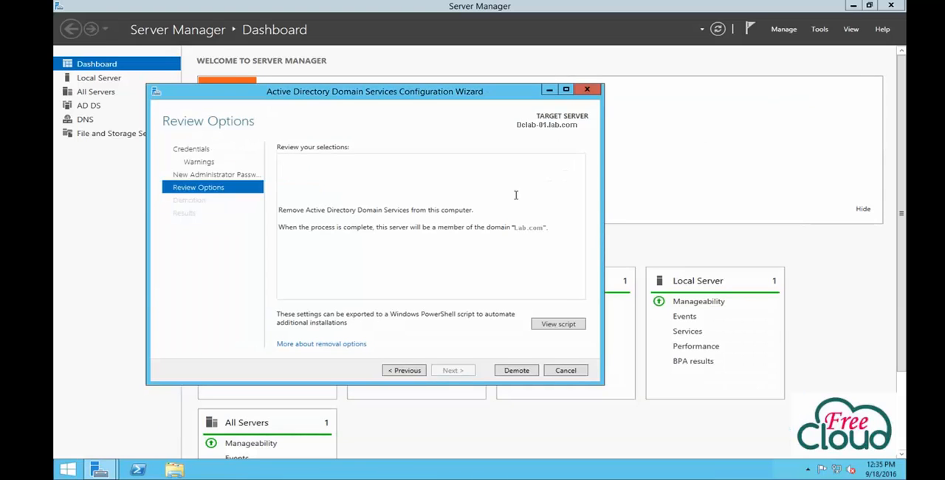
click(515, 372)
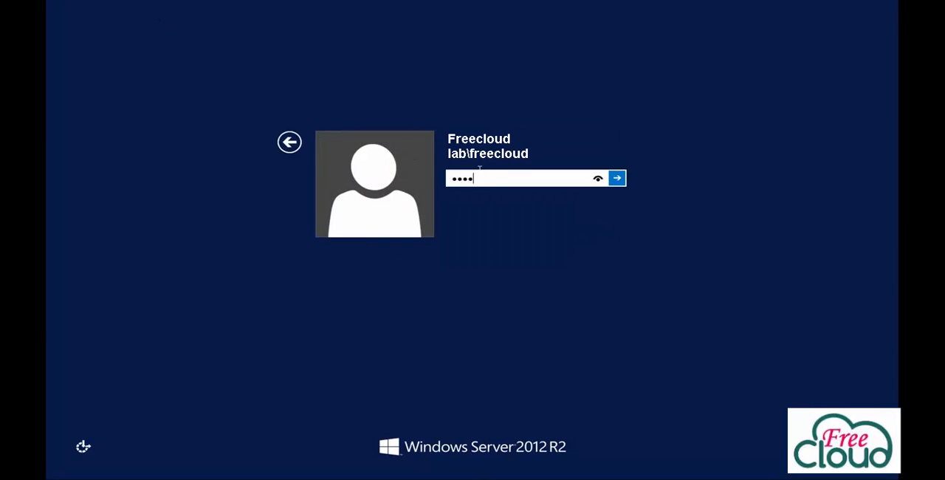
key(Return)
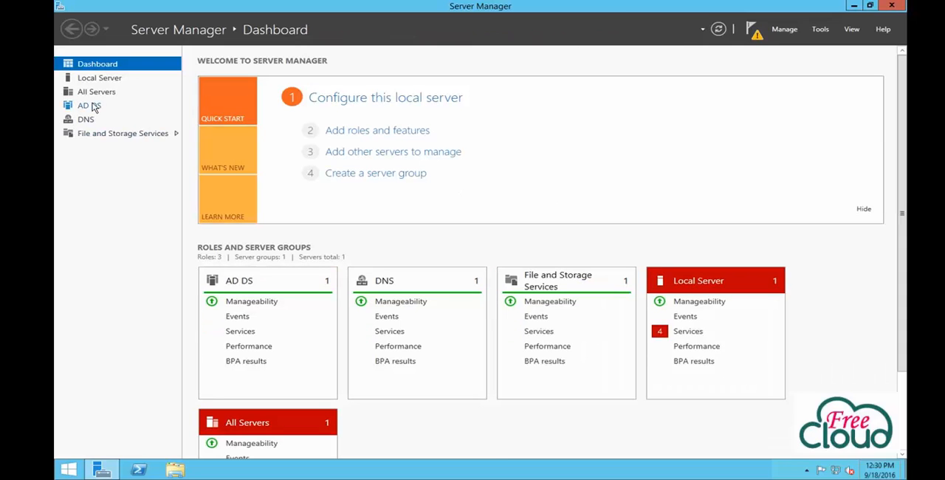
Step: Start the Remove Roles and Features Wizard again for Dclab-01.lab.com and proceed to its server roles
click(754, 32)
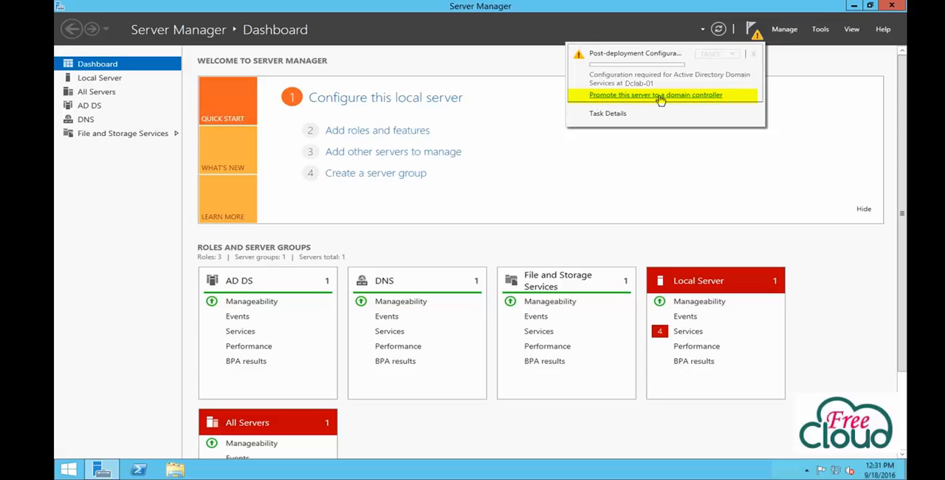
click(786, 31)
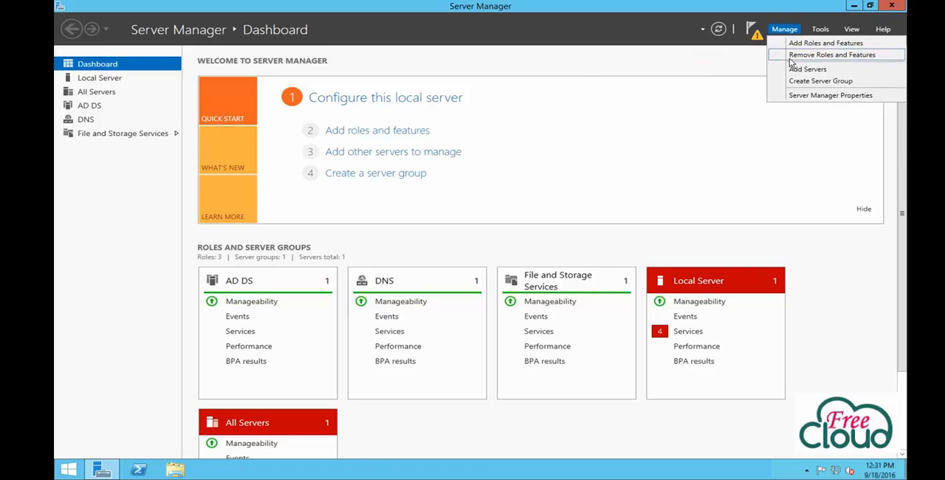
click(790, 59)
click(392, 302)
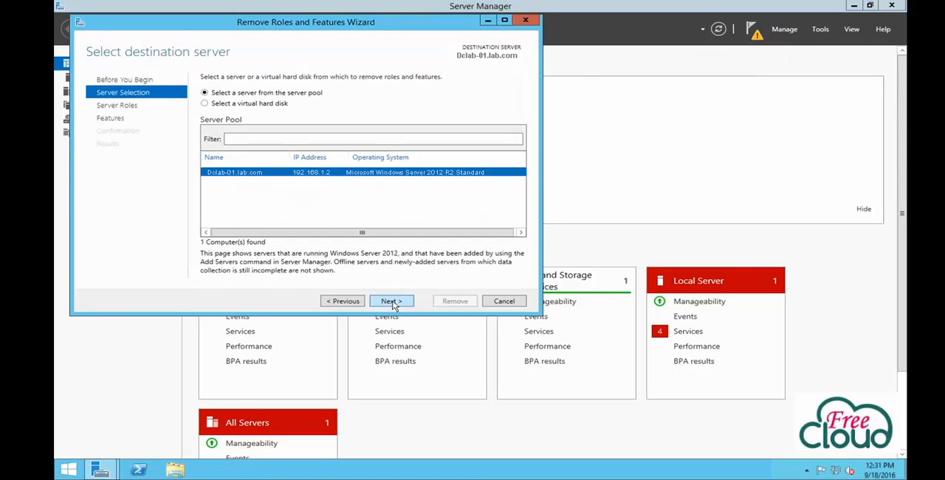
click(392, 302)
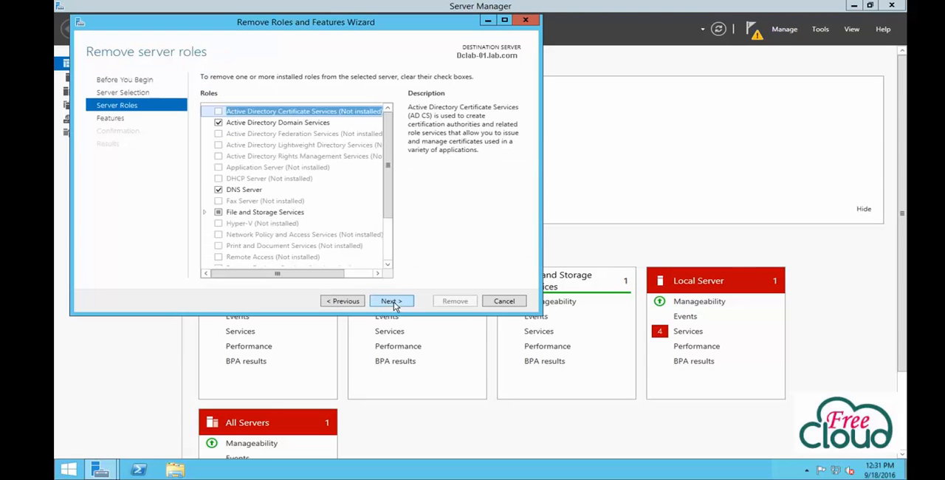
Step: Remove the Active Directory Domain Services role together with its management tools and close the wizard
click(219, 123)
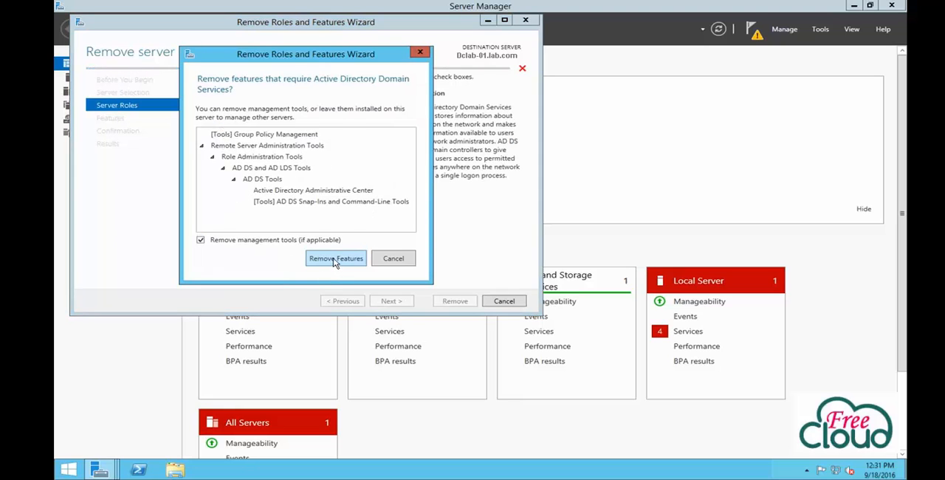
click(336, 259)
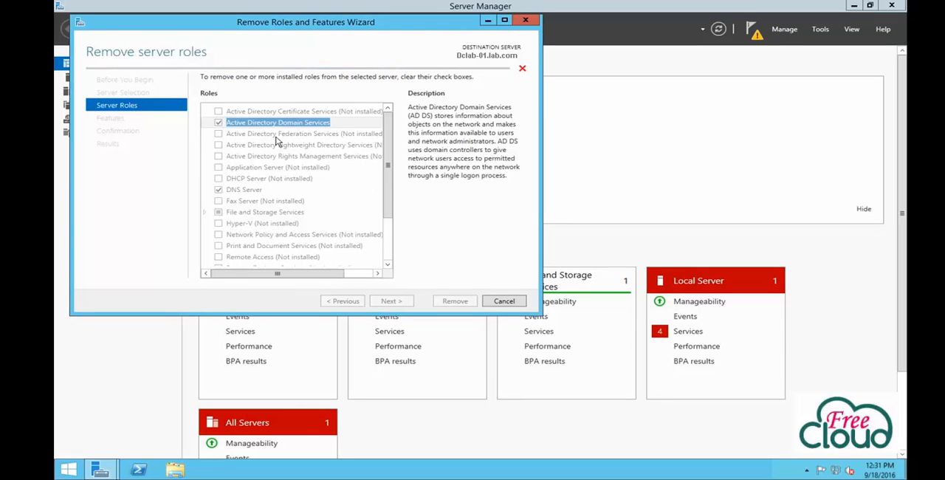
click(389, 302)
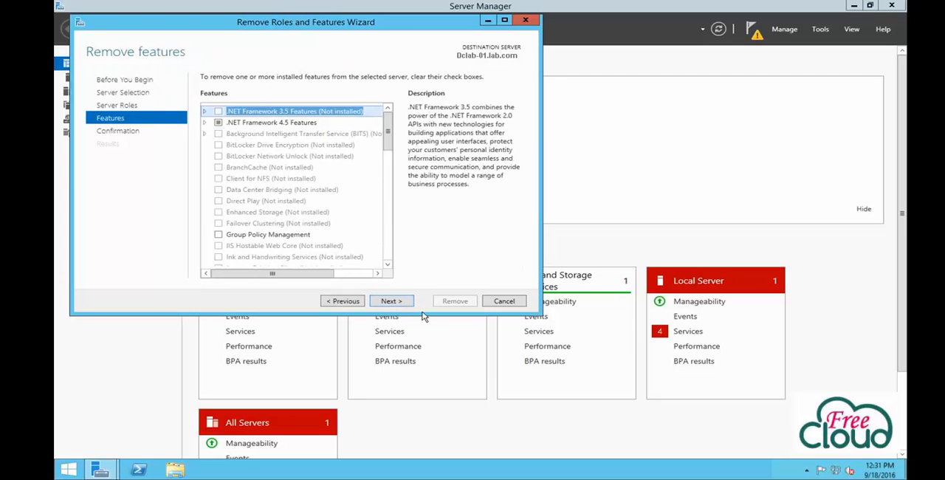
click(389, 302)
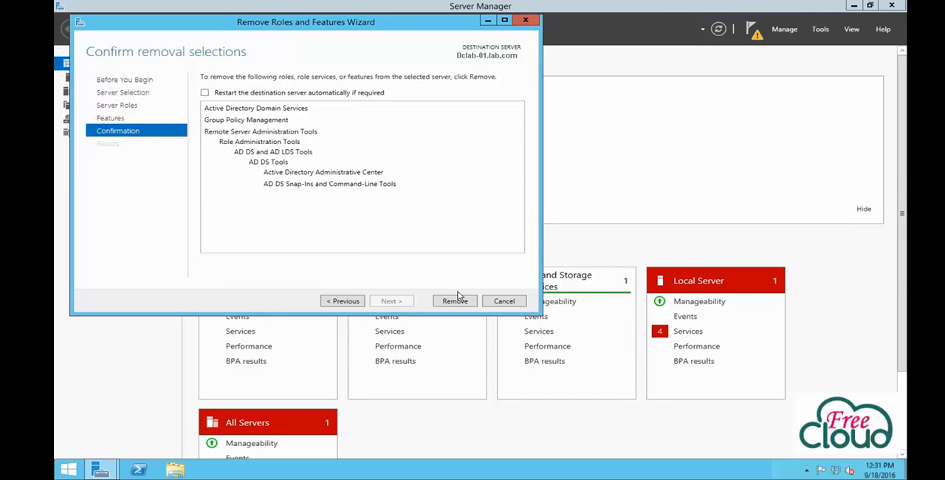
click(455, 302)
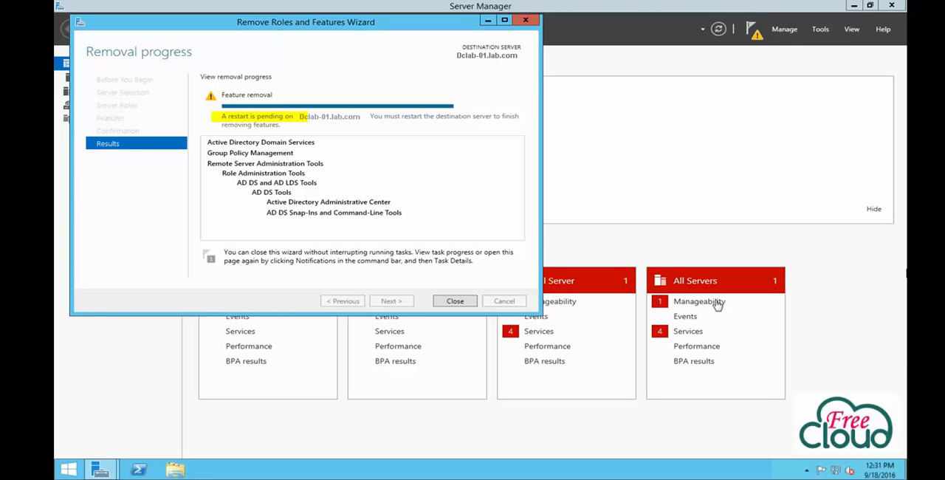
click(455, 302)
Step: Check the feature removal notification and restart the server with the reason Other (Unplanned)
click(755, 31)
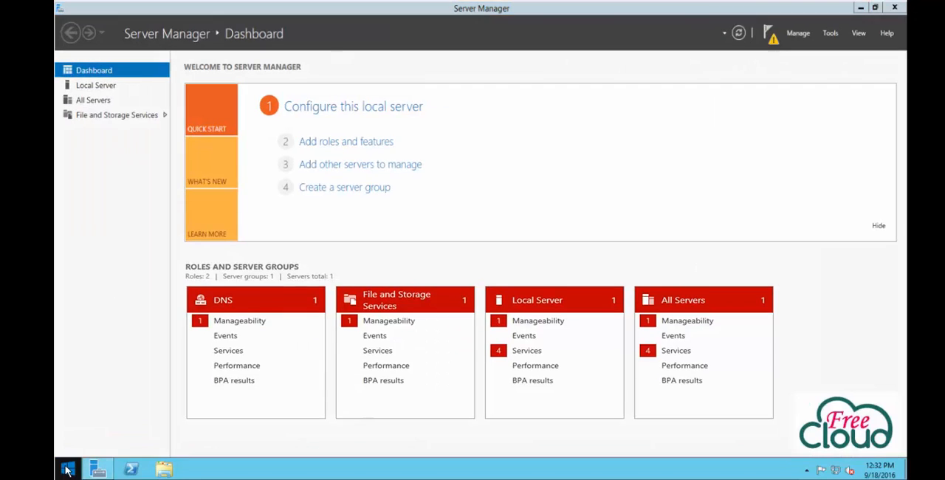
right_click(67, 469)
mouse_move(102, 447)
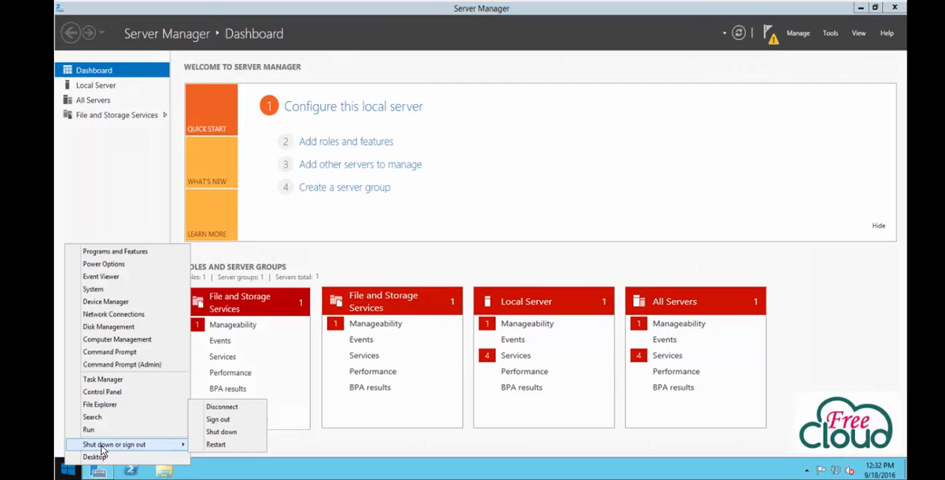
click(215, 445)
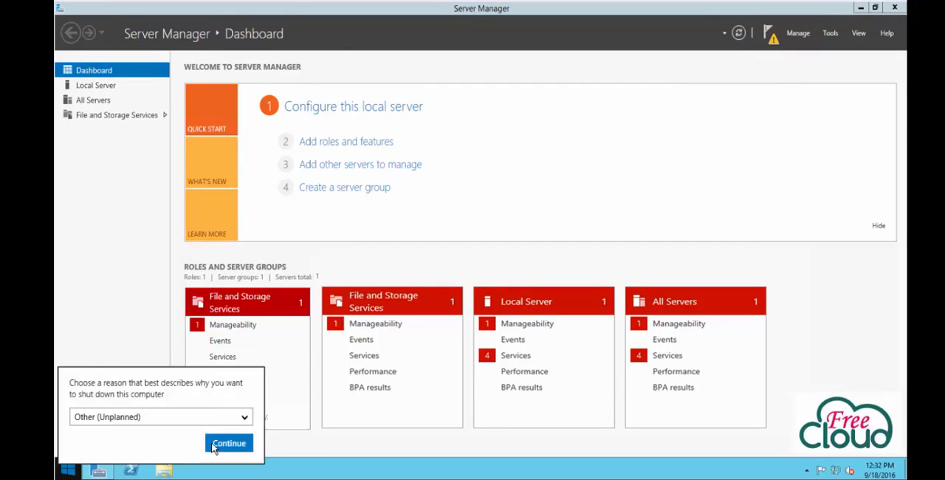
click(225, 443)
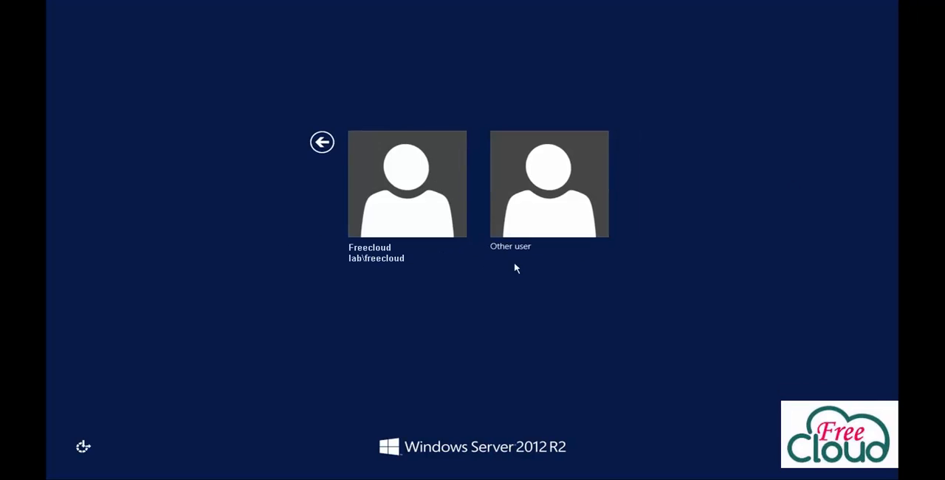
Step: Sign in to the restarted server with the domain account by entering the account password
key(Return)
text(••••••••)
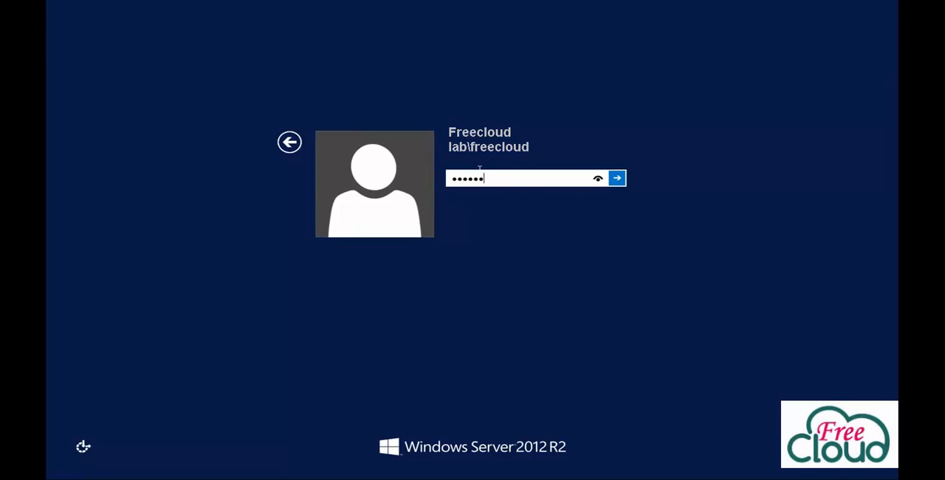
key(Return)
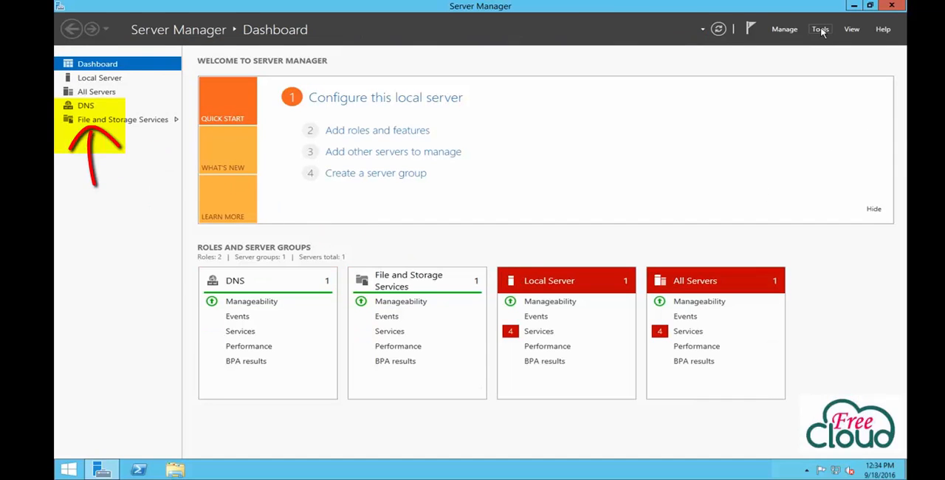
Step: Check the available administration tools, then start the Remove Roles and Features Wizard for Dclab-01.lab.com and proceed to its server roles
click(821, 30)
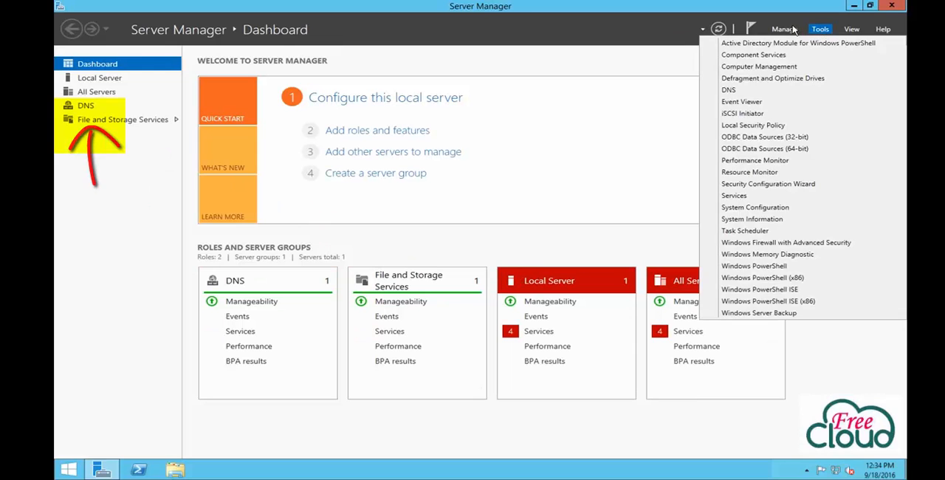
click(784, 29)
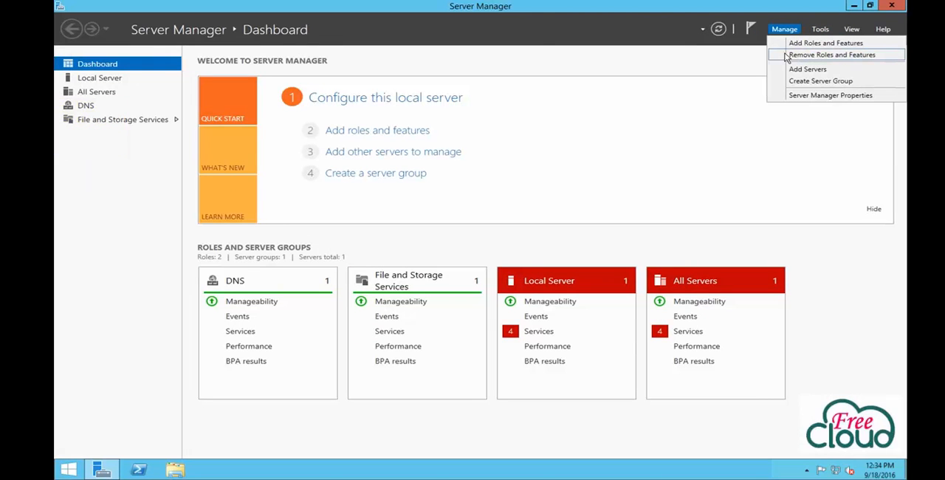
click(787, 55)
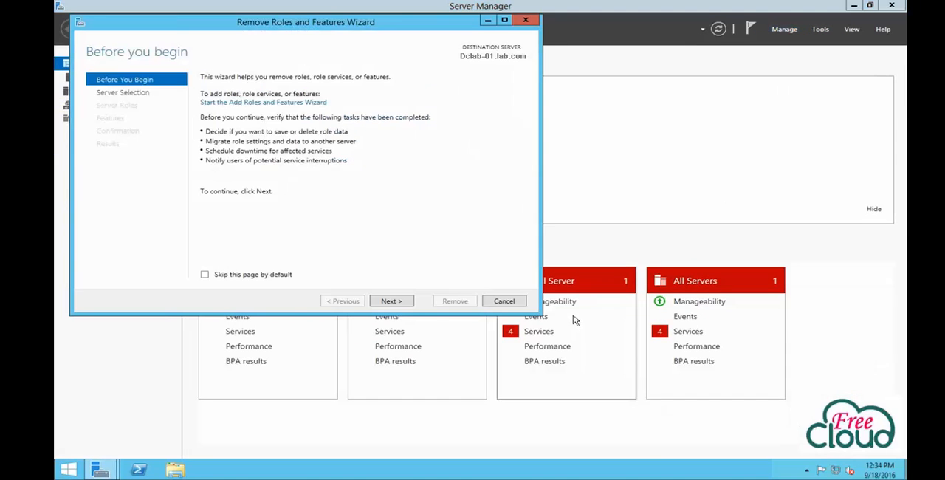
click(389, 302)
click(389, 302)
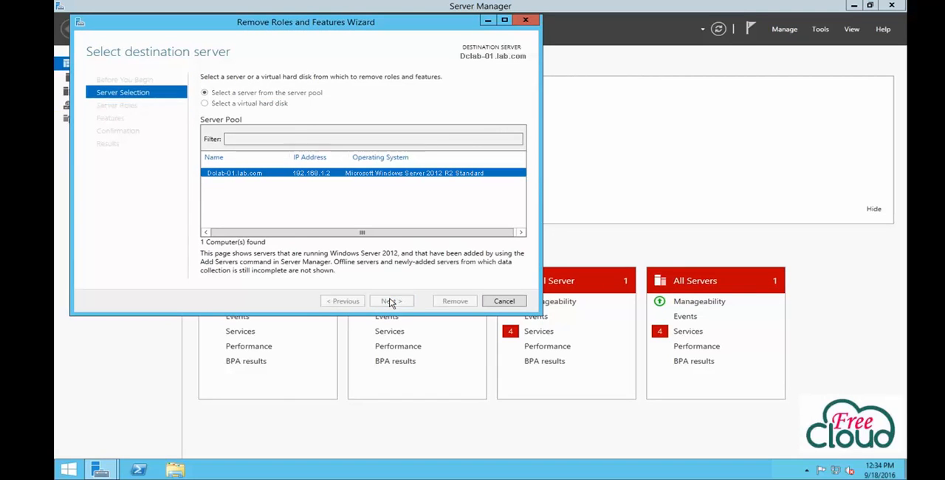
Step: Remove the DNS Server role together with its DNS Server Tools and close the wizard
click(218, 191)
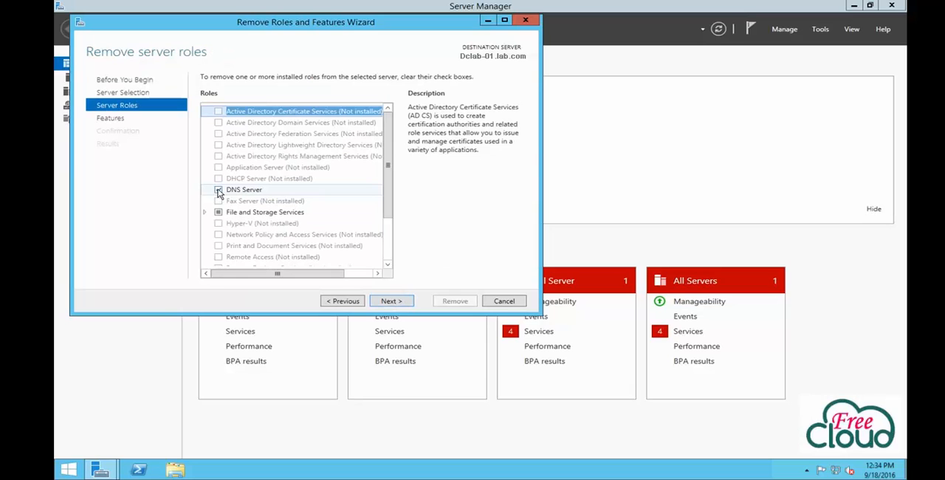
click(218, 191)
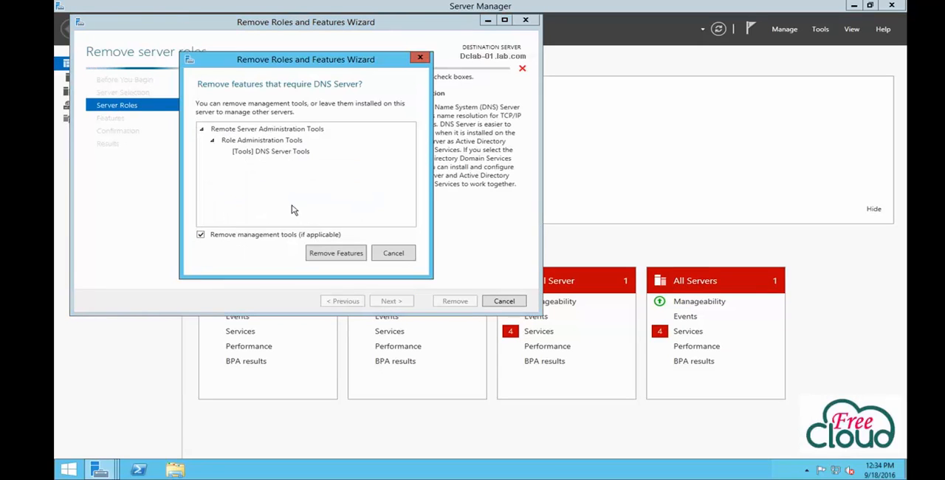
click(344, 250)
click(405, 303)
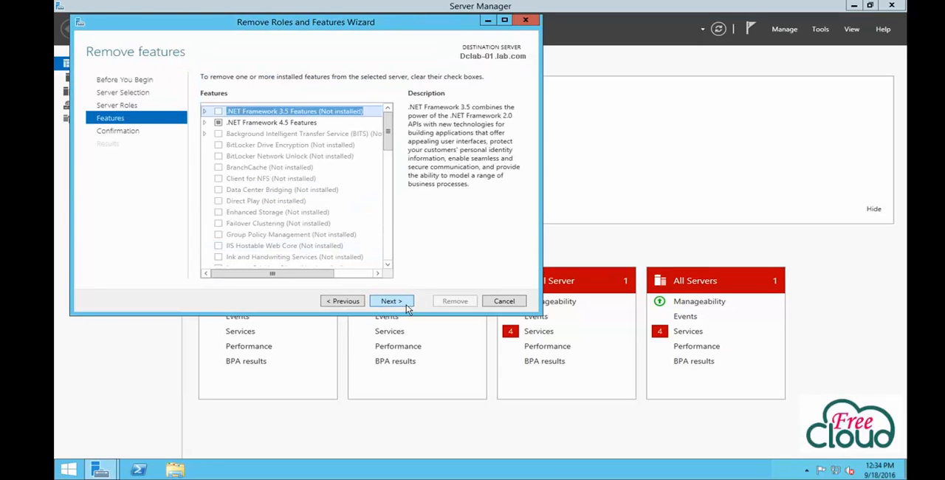
click(406, 304)
click(446, 305)
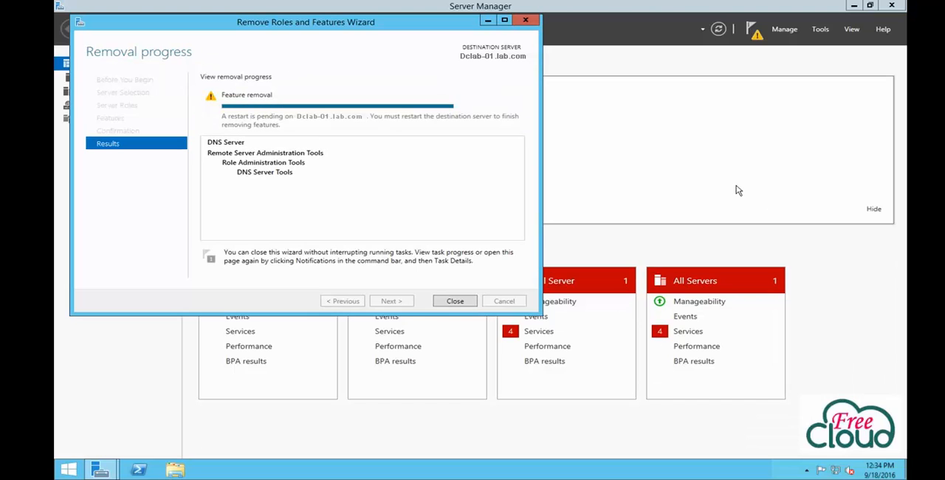
click(465, 305)
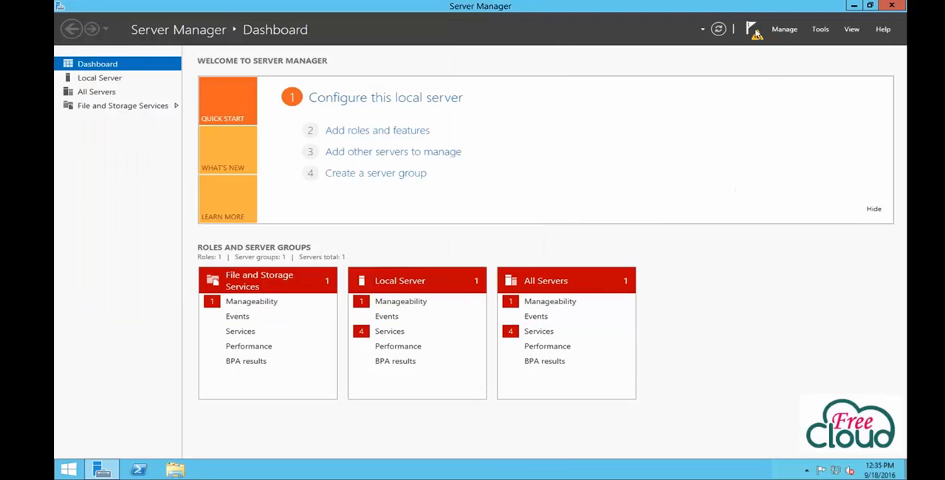
Step: Check the notification about the DNS removal and restart the server with the reason Other (Unplanned)
click(753, 29)
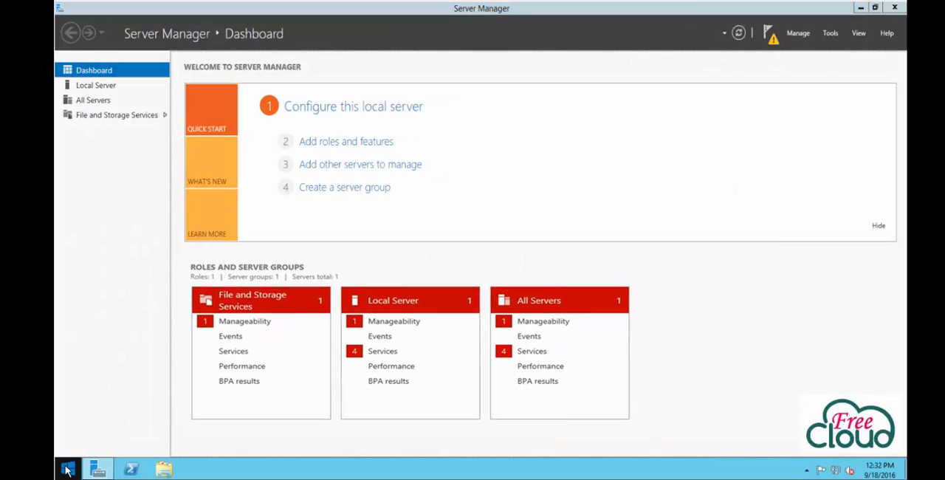
right_click(67, 471)
mouse_move(111, 444)
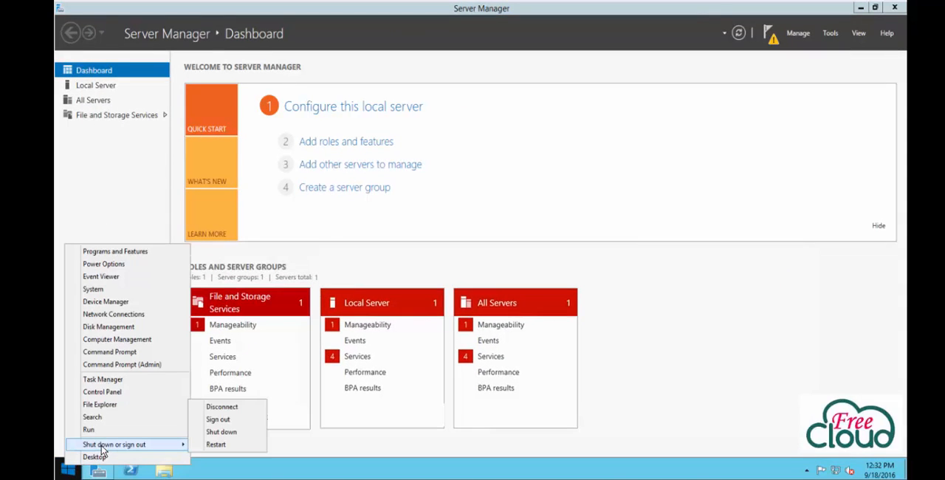
click(214, 445)
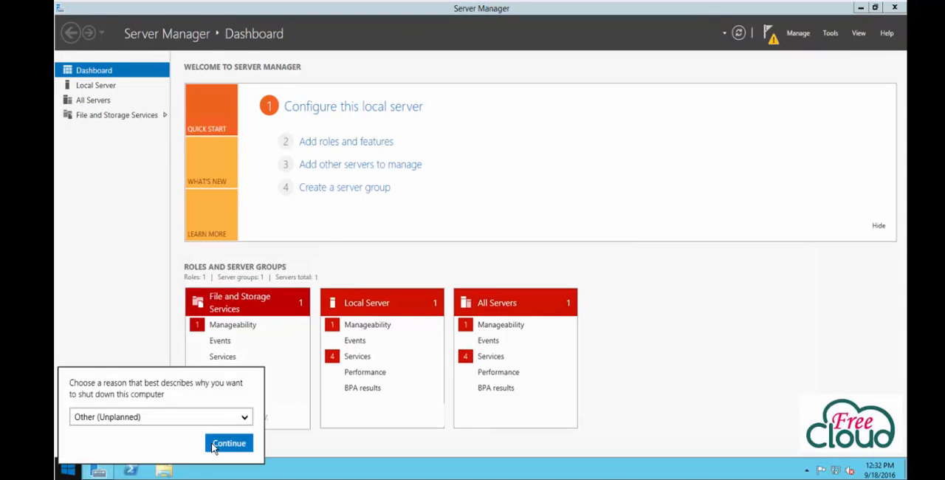
click(227, 444)
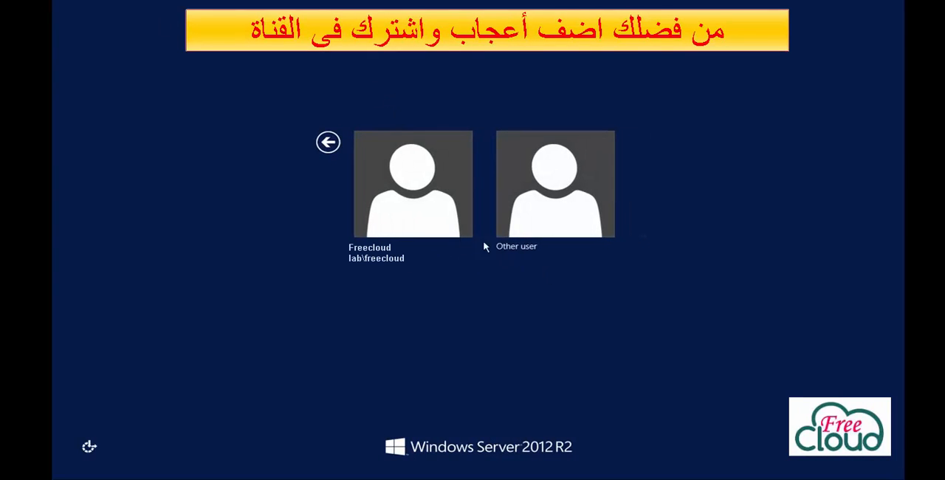
Step: Select the lab domain account on the sign-in screen and sign in with its account password
click(451, 230)
text(*********)
key(Return)
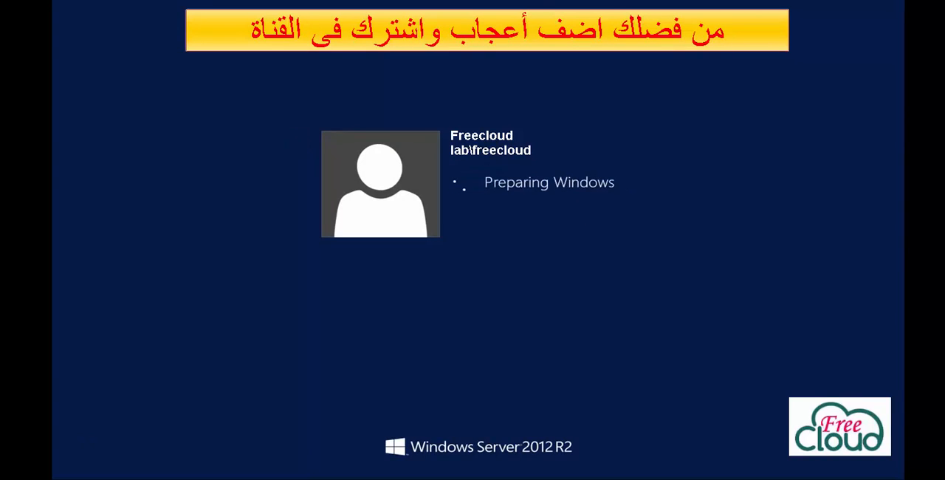